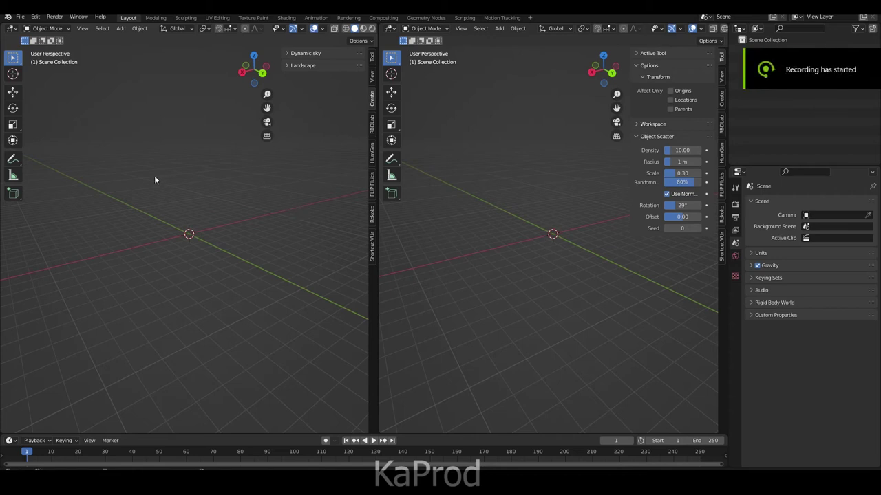
Step: Add a cube to the empty scene and scale it up
key(shift+a)
click(203, 222)
key(s)
click(303, 222)
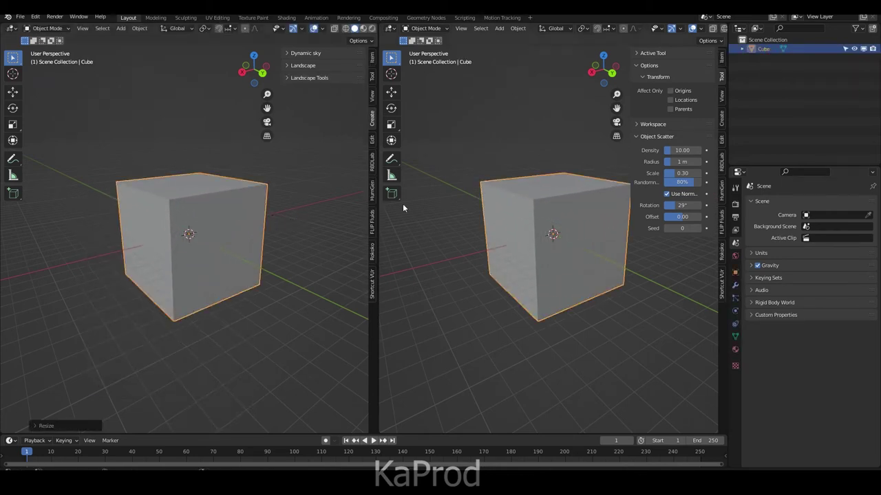
Step: View the cube in Right Orthographic and enter Edit Mode
key(Left)
key(KP_3)
key(Tab)
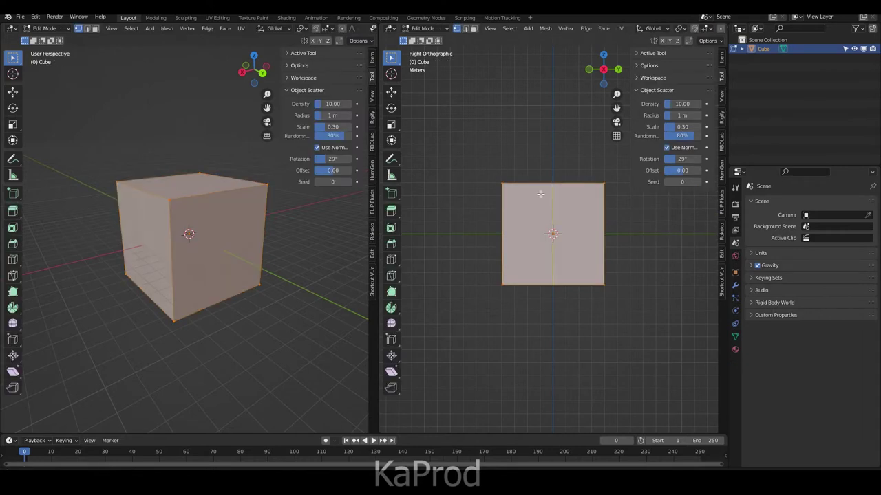
Step: Add two vertical and two horizontal evenly spaced loop cuts, giving a 3×3 grid
click(541, 194)
right_click(537, 196)
key(ctrl+KP_1)
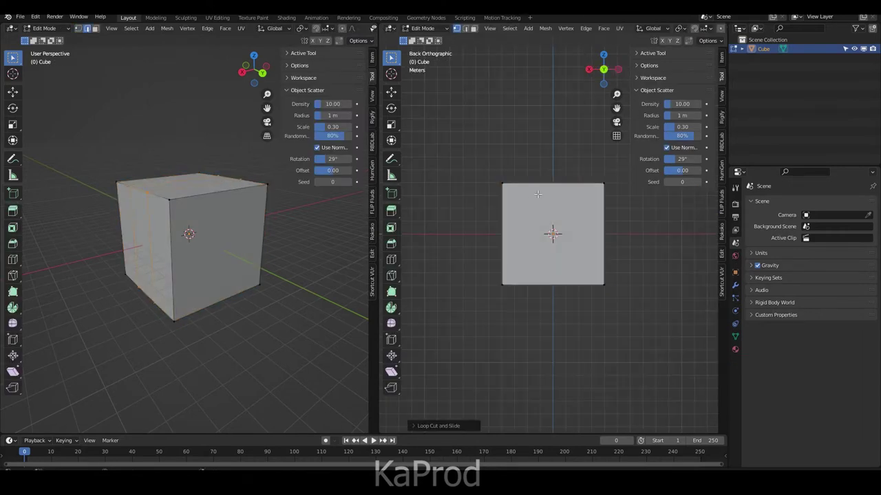
key(ctrl+r)
click(540, 192)
right_click(523, 209)
click(511, 224)
right_click(510, 223)
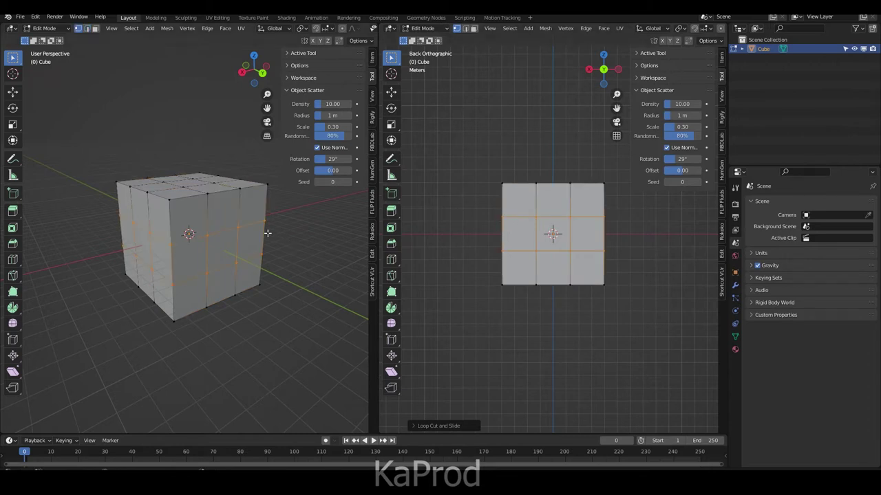
Step: In face select mode, select the four corner faces and the centre face
key(3)
click(190, 214)
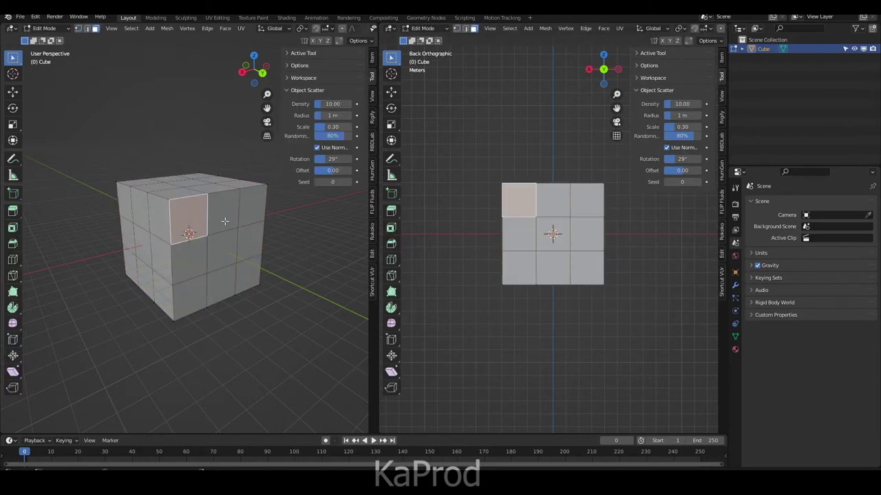
middle_drag(215, 219, 207, 227)
shift+click(196, 241)
shift+click(239, 280)
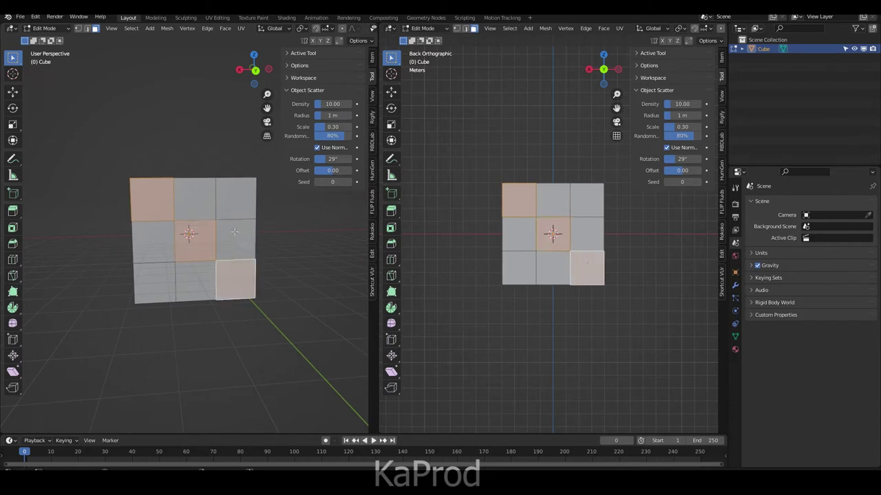
shift+click(233, 206)
shift+click(153, 280)
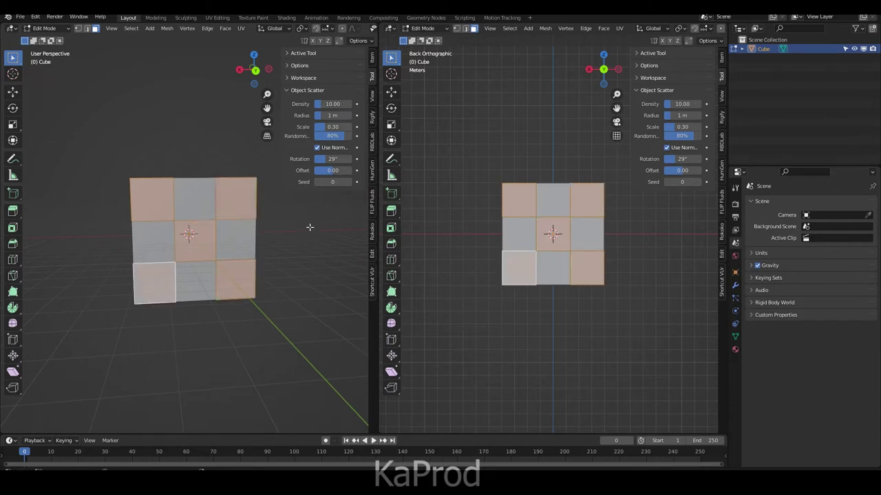
click(735, 349)
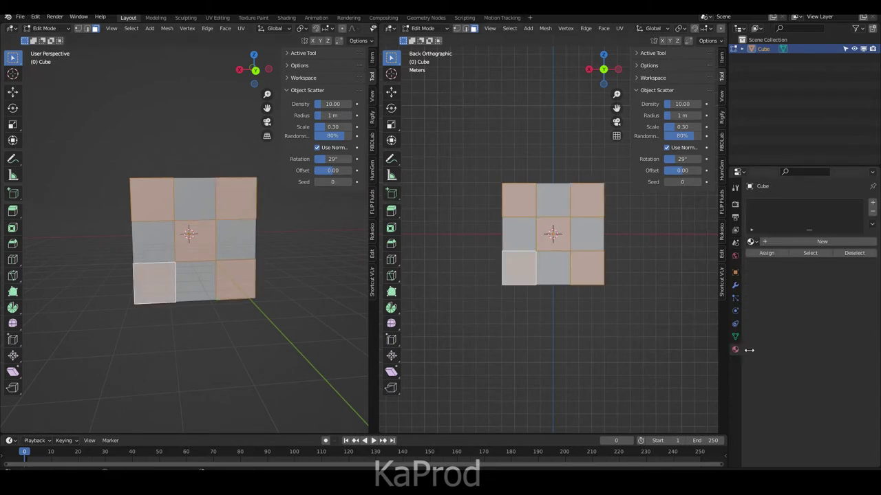
Step: Create Material and a second slot with Material.001, then inset the selected checker faces
click(809, 244)
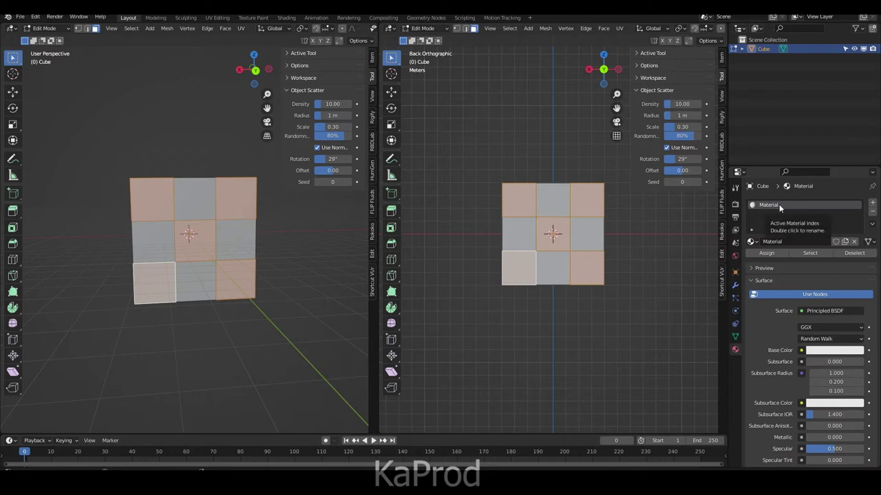
click(872, 202)
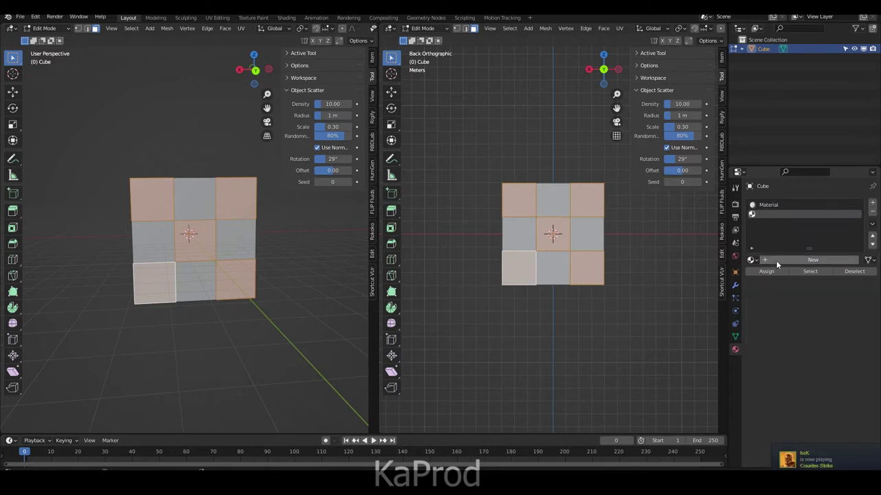
click(777, 260)
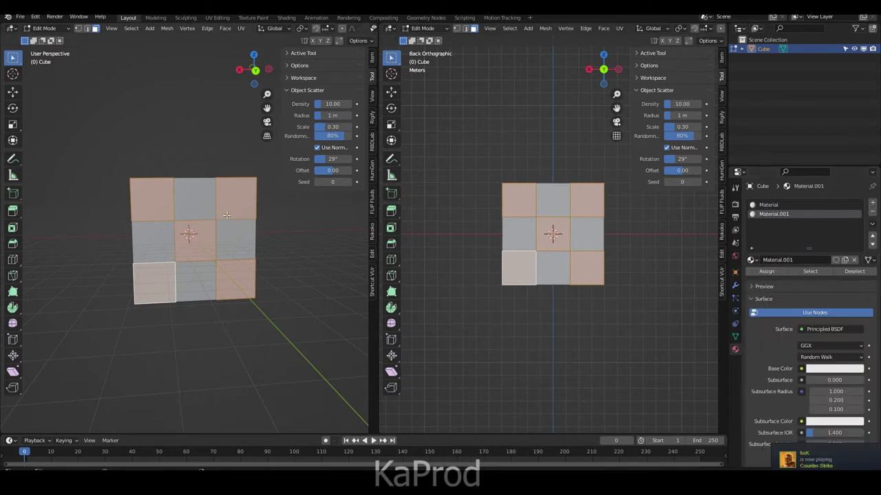
key(i)
click(274, 199)
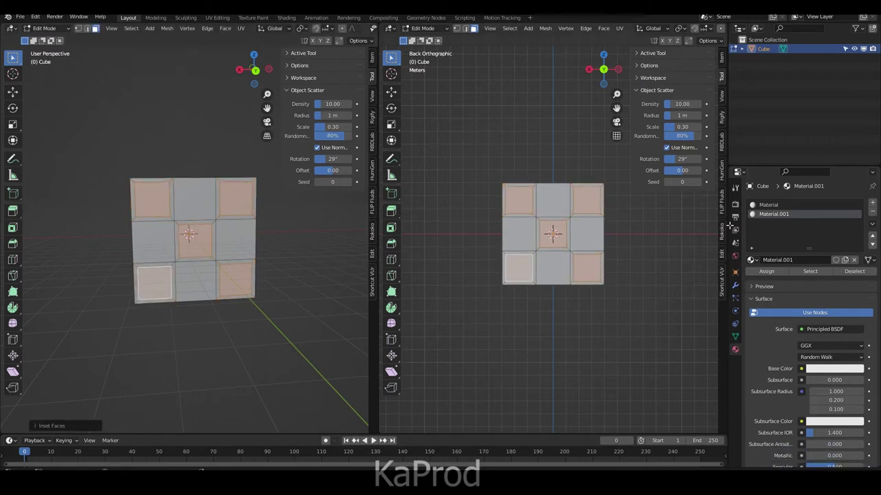
Step: Assign Material.001 to the inset faces and select all nine front grid faces
click(778, 273)
mouse_move(300, 205)
middle_down()
mouse_move(160, 206)
mouse_move(295, 216)
mouse_move(229, 206)
middle_up()
click(160, 206)
shift+click(197, 206)
shift+click(229, 201)
shift+click(160, 239)
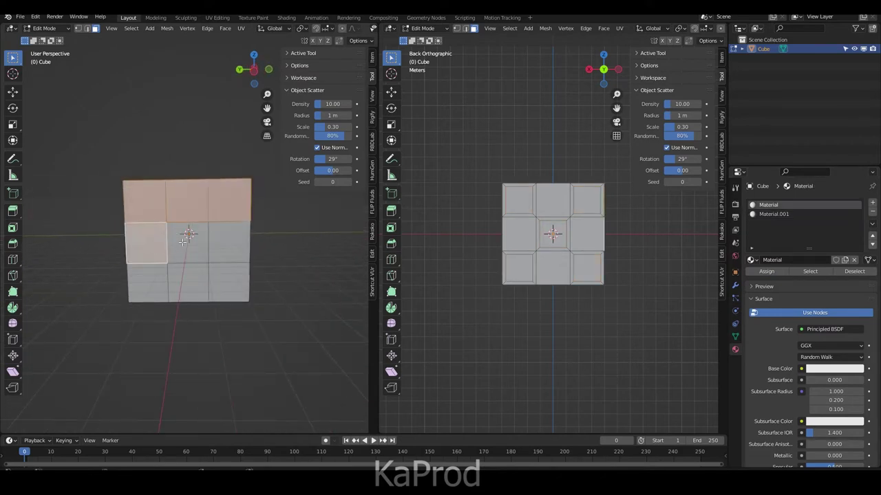
shift+click(187, 242)
shift+click(216, 245)
shift+click(159, 281)
shift+click(187, 282)
shift+click(216, 281)
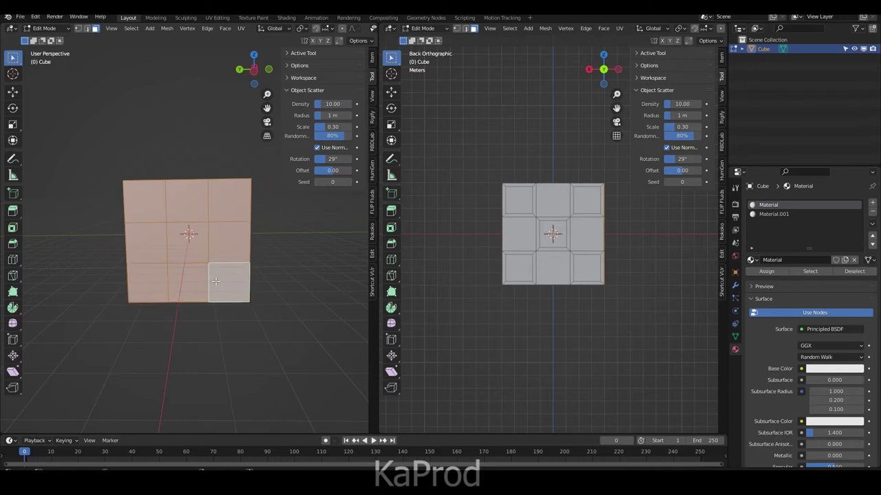
Step: Inset the nine front faces individually at 0.08257 m and make Material.001 active
key(i)
click(284, 200)
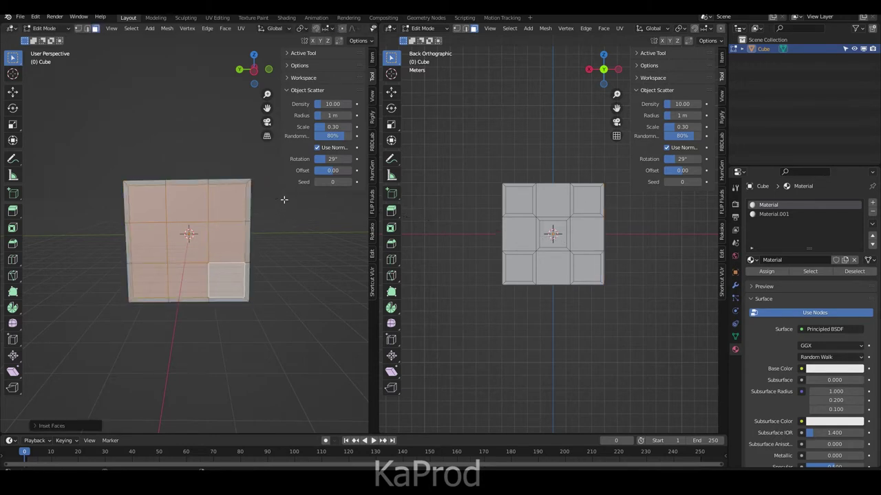
click(89, 424)
click(86, 413)
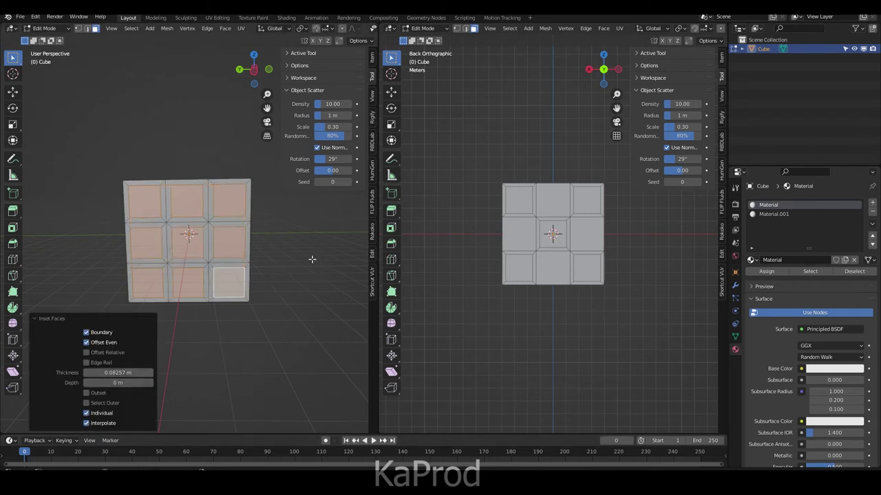
key(alt+a)
key(ctrl+z)
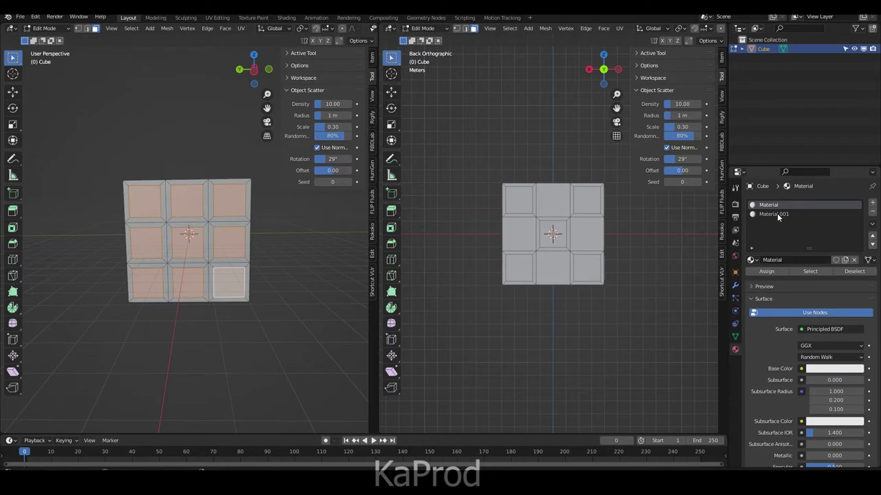
click(776, 214)
mouse_move(298, 262)
middle_down()
mouse_move(243, 227)
mouse_move(192, 228)
middle_up()
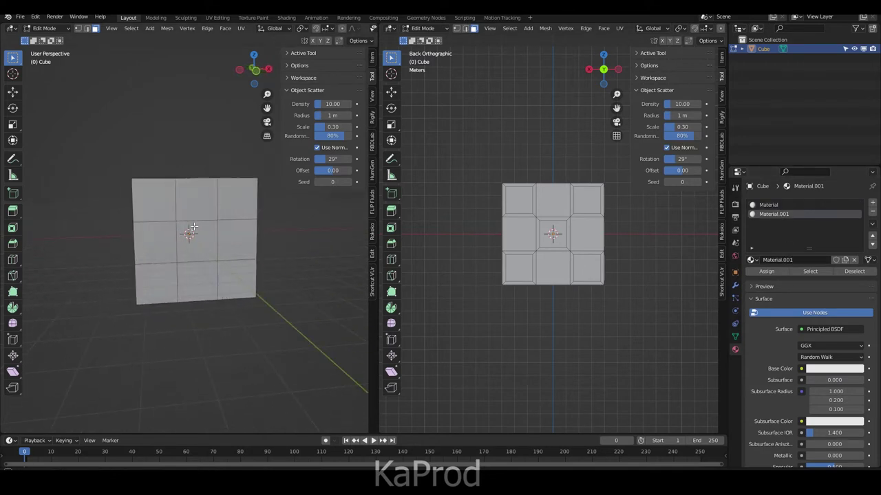
Step: Inset the four corner faces on the cube's back side
click(165, 205)
shift+click(238, 205)
click(159, 284)
middle_drag(158, 283, 193, 210)
shift+click(192, 210)
shift+click(250, 207)
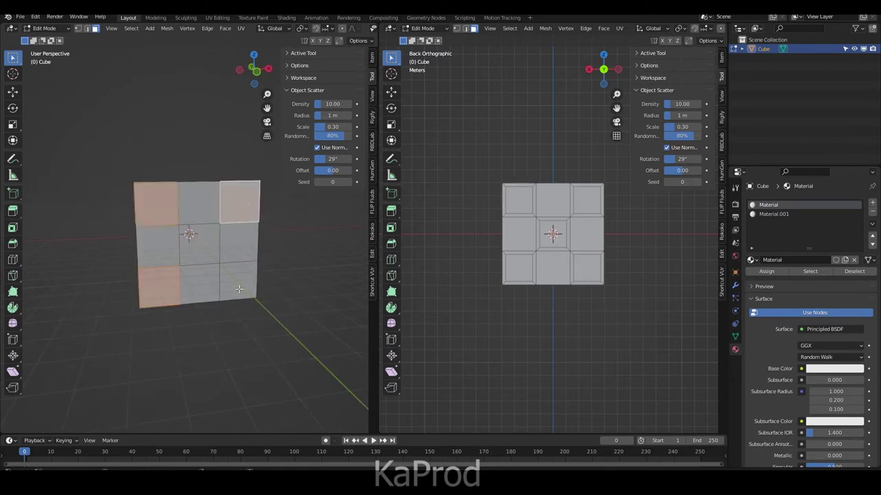
shift+click(239, 282)
key(i)
click(325, 239)
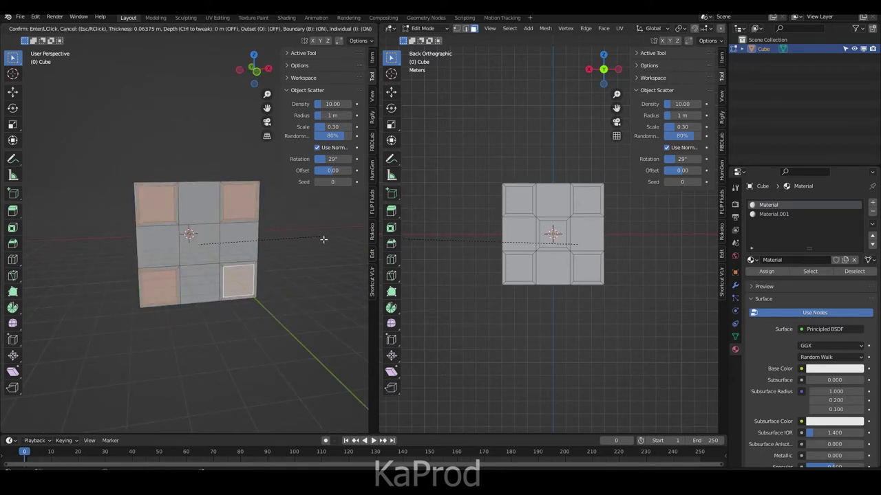
Step: Inset the diagonal faces on the next side and the centre face on another side
mouse_move(315, 220)
middle_down()
mouse_move(190, 223)
mouse_move(181, 204)
middle_up()
click(151, 197)
shift+click(204, 235)
shift+click(245, 275)
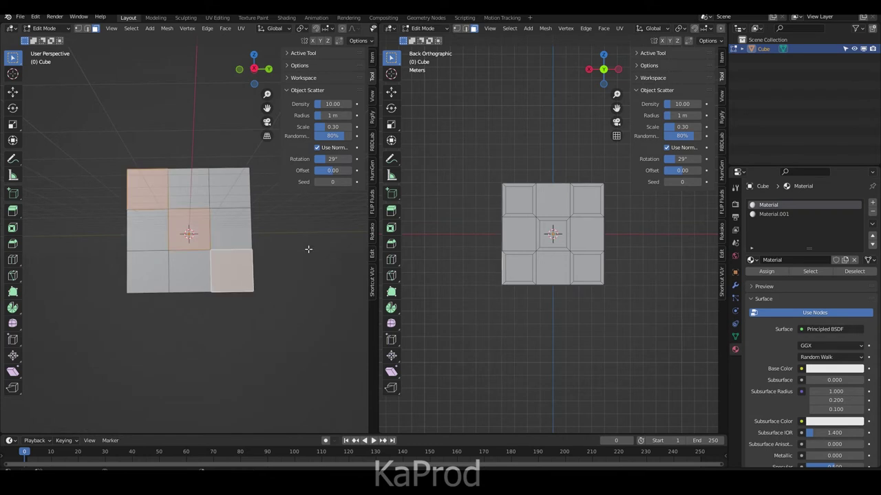
key(i)
click(303, 255)
mouse_move(303, 255)
middle_down()
mouse_move(204, 186)
mouse_move(201, 261)
middle_up()
click(200, 260)
key(i)
click(365, 242)
Step: Inset two opposite corner faces on the cube's top, then bring up the save dialog
middle_drag(266, 214, 197, 212)
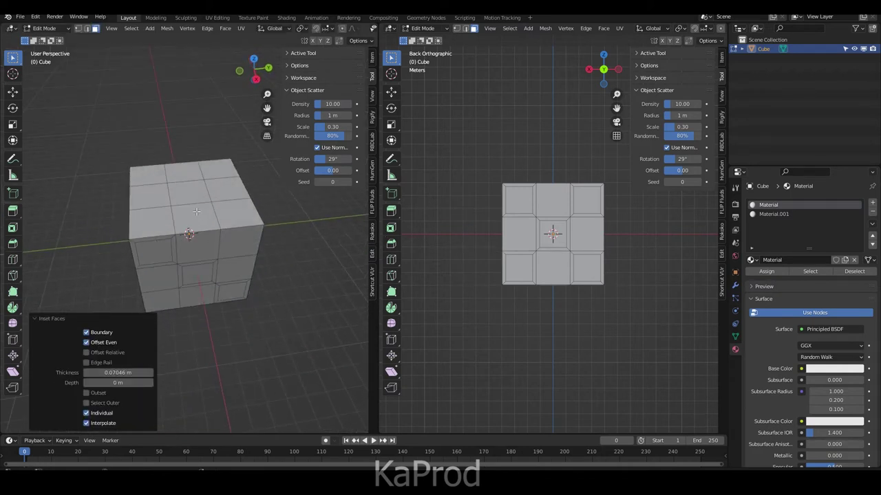
click(162, 178)
shift+click(240, 226)
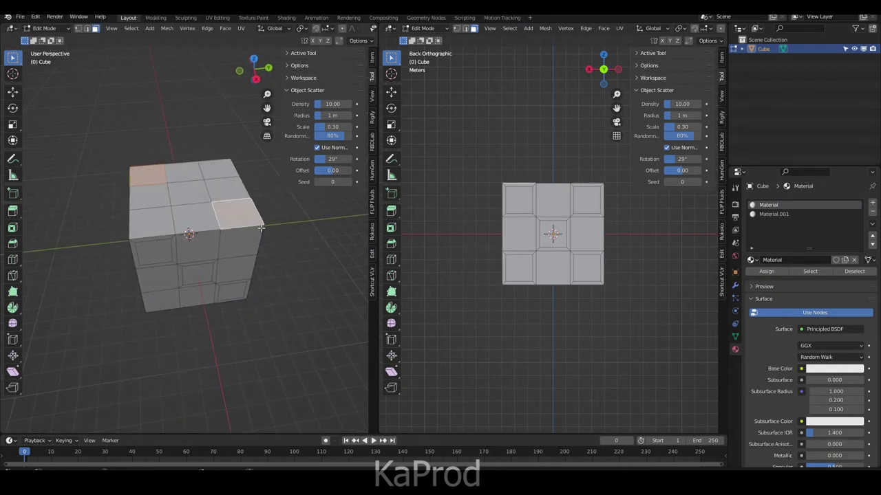
key(i)
click(310, 219)
middle_drag(263, 238, 187, 206)
key(ctrl+s)
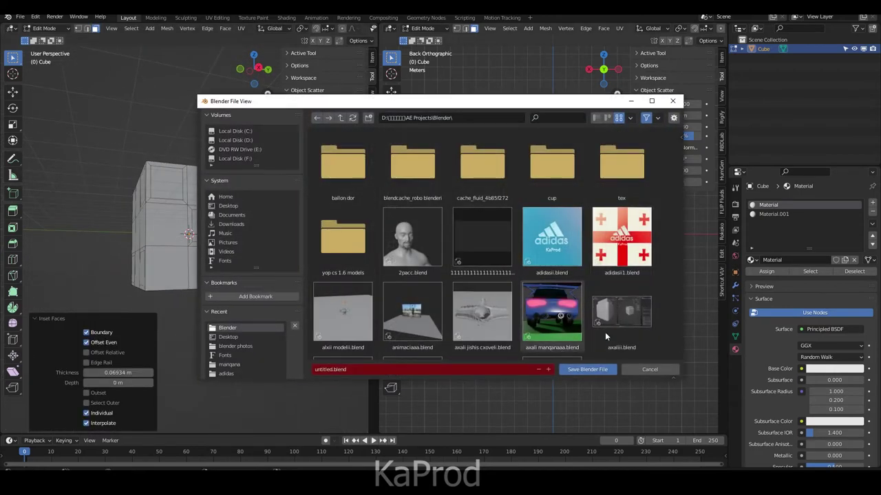
Step: Cancel the save dialog and select a side's top-left, centre and bottom-right faces
key(Escape)
mouse_move(241, 220)
middle_down()
mouse_move(208, 205)
mouse_move(228, 227)
mouse_move(172, 194)
middle_up()
click(169, 191)
shift+click(221, 247)
shift+click(241, 274)
Step: From above, select the top-left and top-right faces
mouse_move(241, 274)
middle_down()
mouse_move(251, 221)
mouse_move(166, 208)
middle_up()
click(145, 209)
shift+click(214, 207)
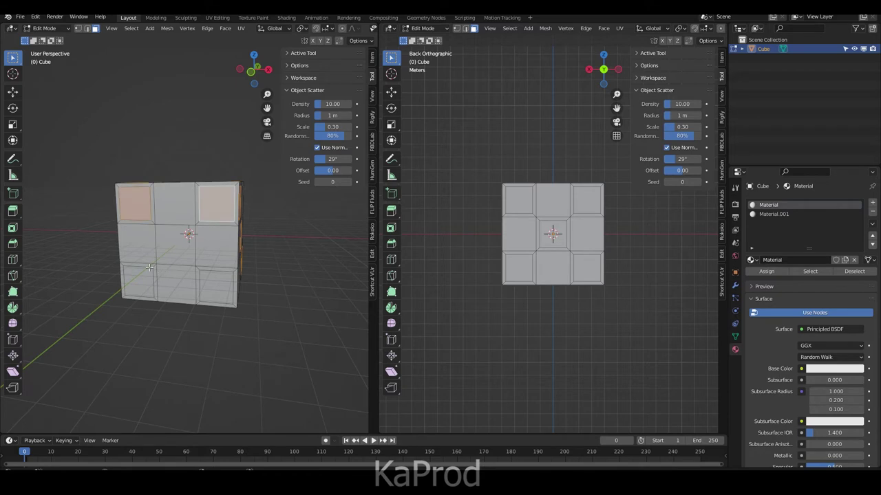
Step: Add the bottom corners, then select all nine inset faces on a side
shift+click(139, 280)
shift+click(217, 285)
mouse_move(216, 285)
middle_down()
mouse_move(273, 218)
mouse_move(220, 215)
middle_up()
click(138, 199)
shift+click(141, 241)
shift+click(143, 280)
shift+click(182, 281)
shift+click(185, 239)
shift+click(181, 200)
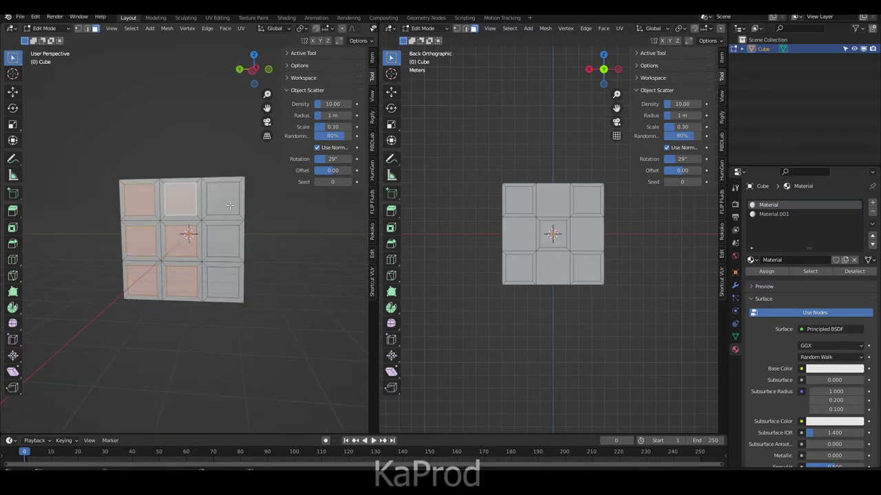
shift+click(223, 200)
shift+click(223, 241)
shift+click(223, 282)
Step: Select the corner and centre faces on another side, then open Material.001's Base Color
mouse_move(223, 282)
middle_down()
mouse_move(246, 210)
mouse_move(207, 207)
middle_up()
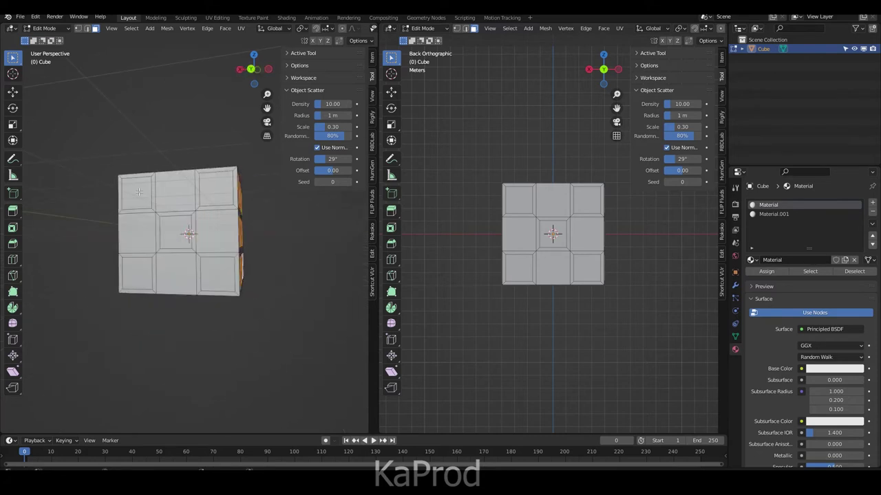
click(139, 192)
shift+click(177, 233)
shift+click(216, 189)
shift+click(138, 285)
mouse_move(218, 275)
middle_down()
mouse_move(190, 260)
mouse_move(305, 335)
mouse_move(361, 330)
mouse_move(328, 293)
middle_up()
shift+click(191, 260)
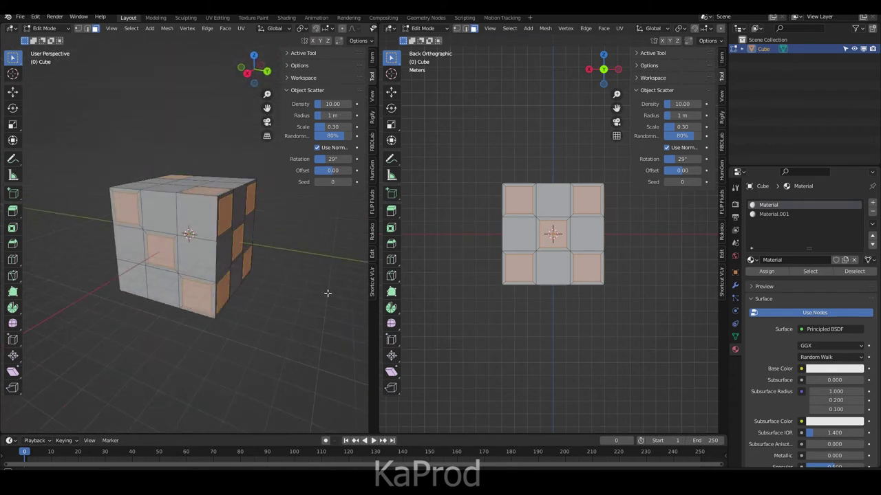
click(774, 214)
click(840, 371)
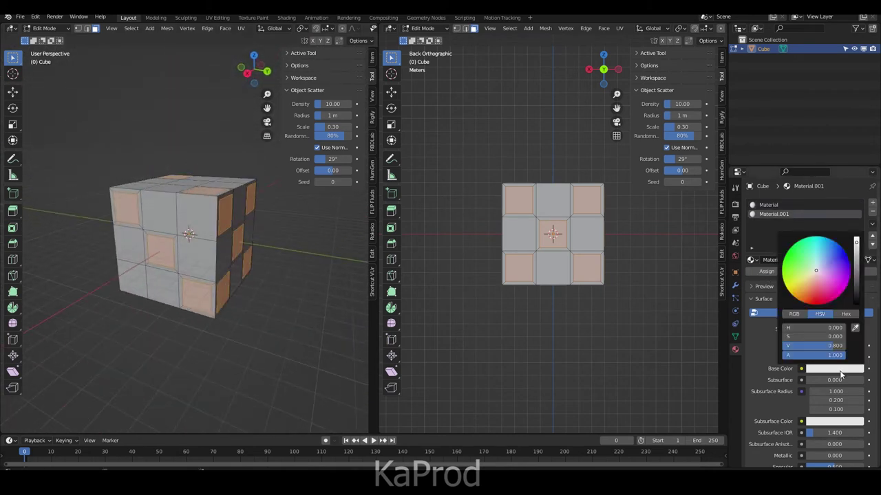
Step: Set Material.001's Base Color to black and preview materials in the viewport
drag(858, 279, 858, 307)
scroll(358, 31, down, 5)
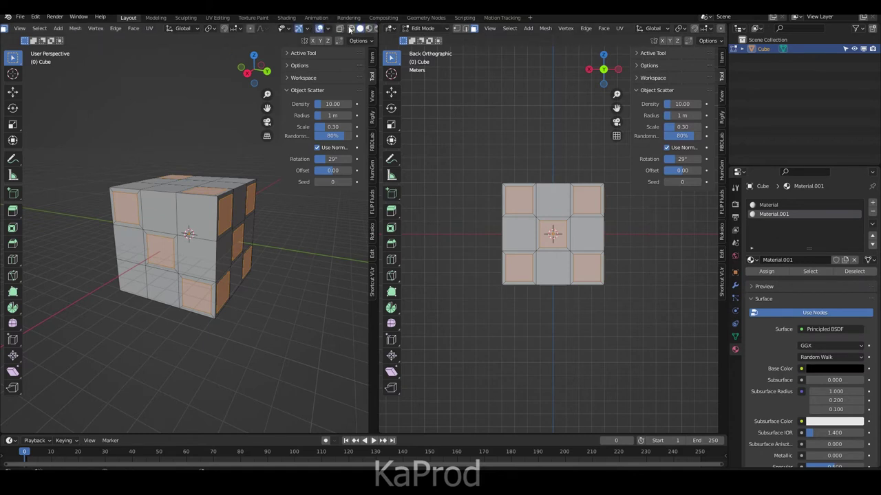
click(353, 29)
mouse_move(250, 154)
middle_down()
mouse_move(242, 191)
mouse_move(121, 63)
mouse_move(303, 221)
middle_up()
mouse_move(244, 213)
middle_down()
mouse_move(319, 291)
mouse_move(89, 275)
mouse_move(67, 220)
mouse_move(226, 264)
mouse_move(346, 314)
mouse_move(266, 376)
mouse_move(242, 251)
middle_up()
Step: Set the main Material's Base Color to blue
click(770, 206)
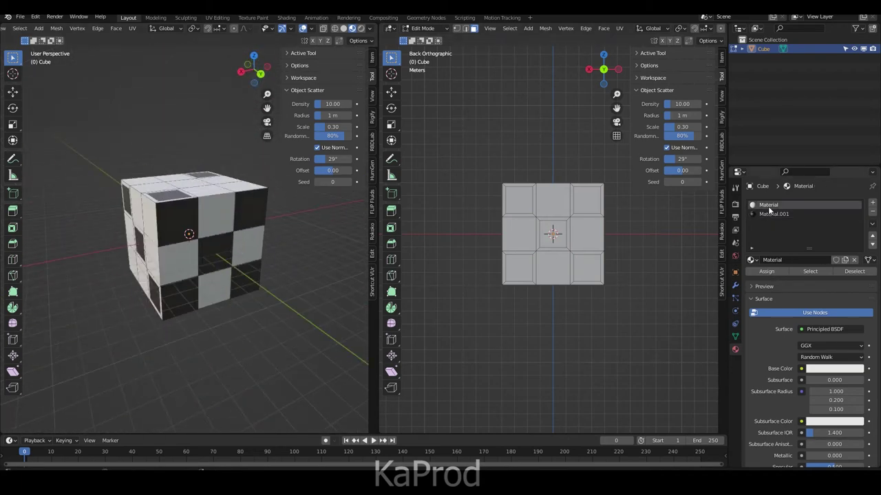
click(830, 371)
drag(815, 270, 834, 254)
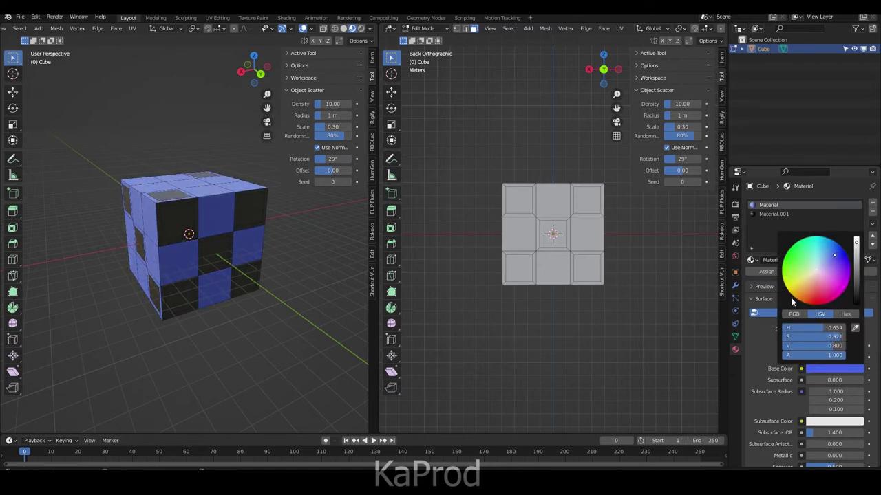
drag(834, 254, 821, 286)
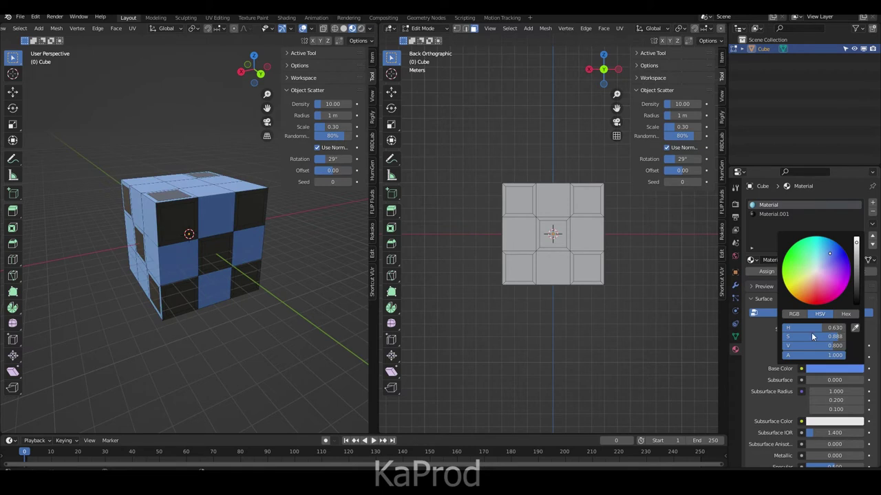
Step: Give the material white emission at strength 20.6 and enable Bloom in render settings
scroll(776, 380, down, 6)
scroll(776, 380, down, 4)
double_click(832, 342)
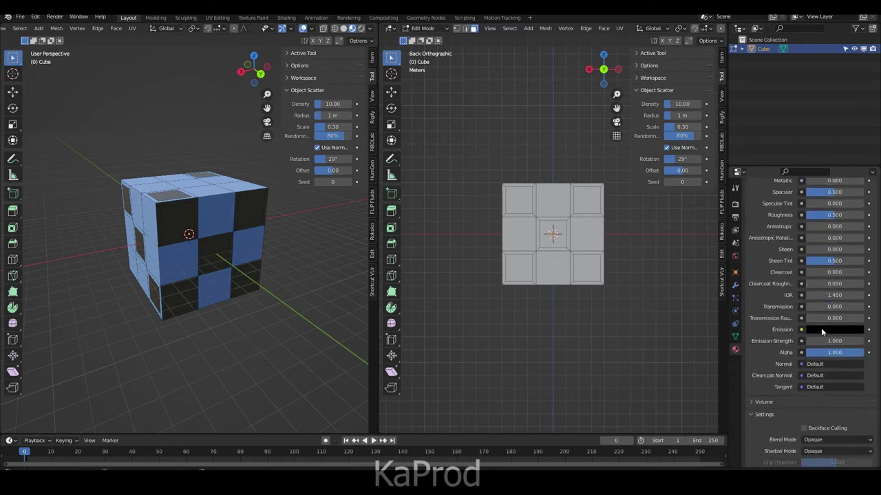
click(821, 329)
drag(848, 246, 848, 206)
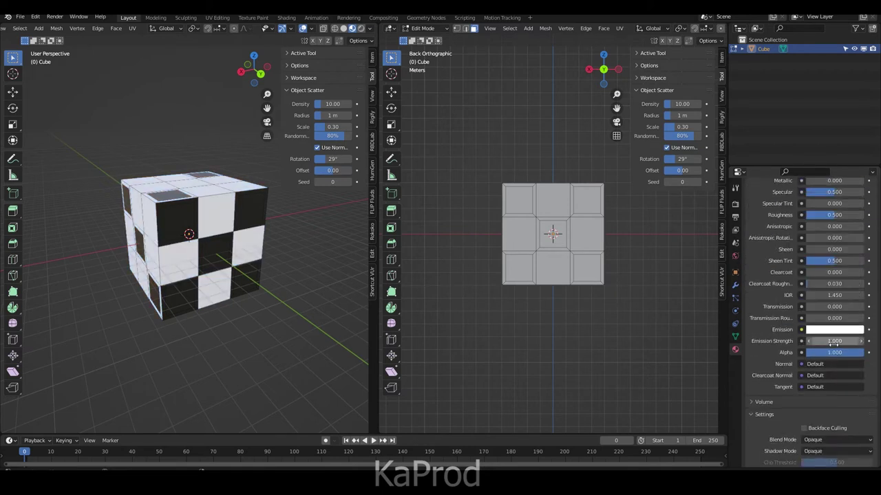
drag(833, 342, 868, 341)
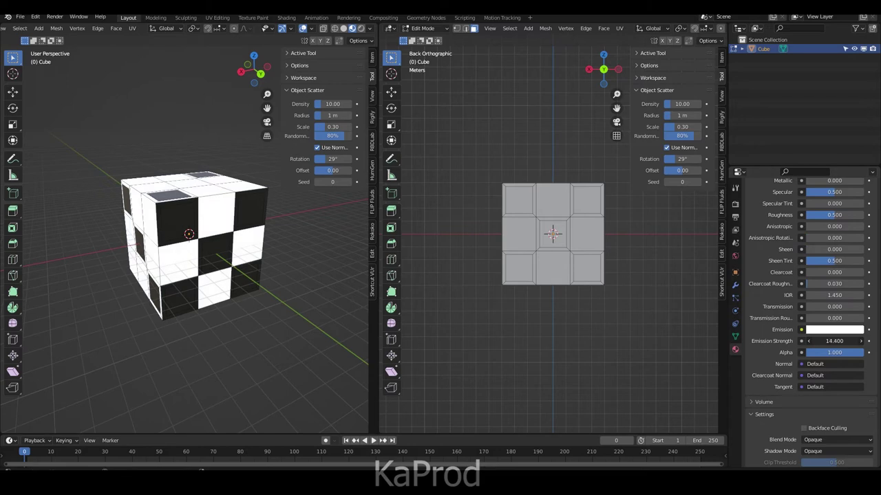
click(734, 205)
click(757, 279)
Step: Tint the material's emission colour light cyan
mouse_move(267, 254)
middle_down()
mouse_move(60, 215)
mouse_move(463, 326)
middle_up()
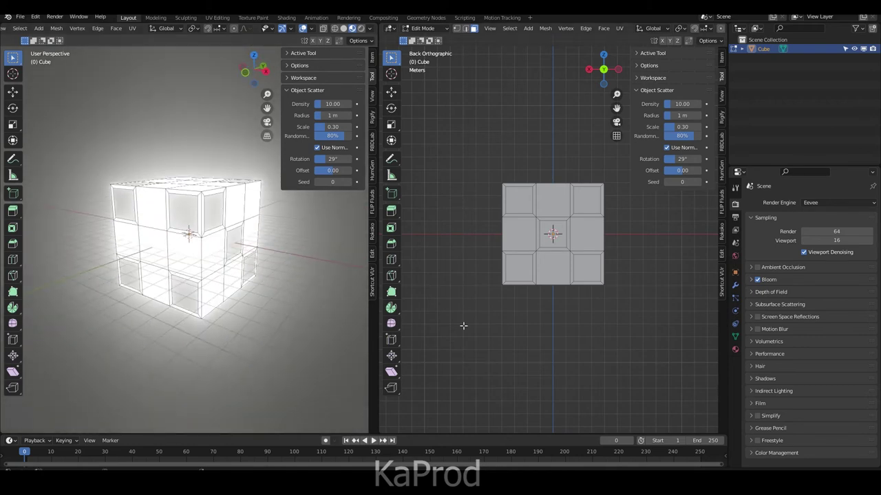
click(735, 350)
scroll(801, 341, down, 5)
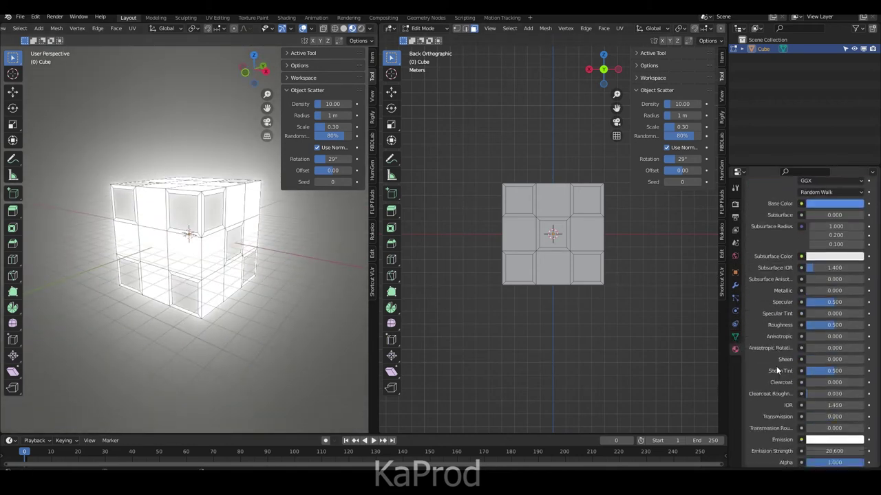
scroll(843, 336, down, 5)
click(843, 336)
click(820, 221)
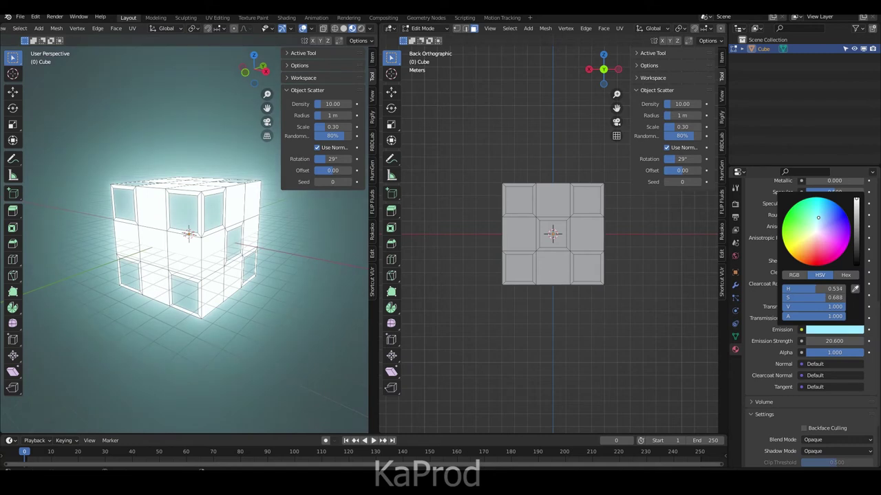
Step: Return to Object Mode and add a plane to the scene
key(Tab)
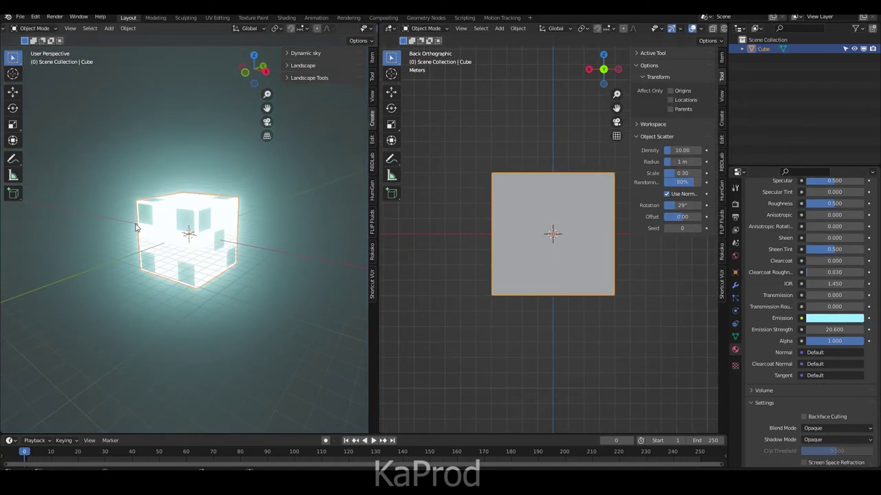
key(shift+a)
click(179, 222)
Step: Scale the plane about 18.8 times and lower it along Z beneath the cube
key(s)
click(369, 255)
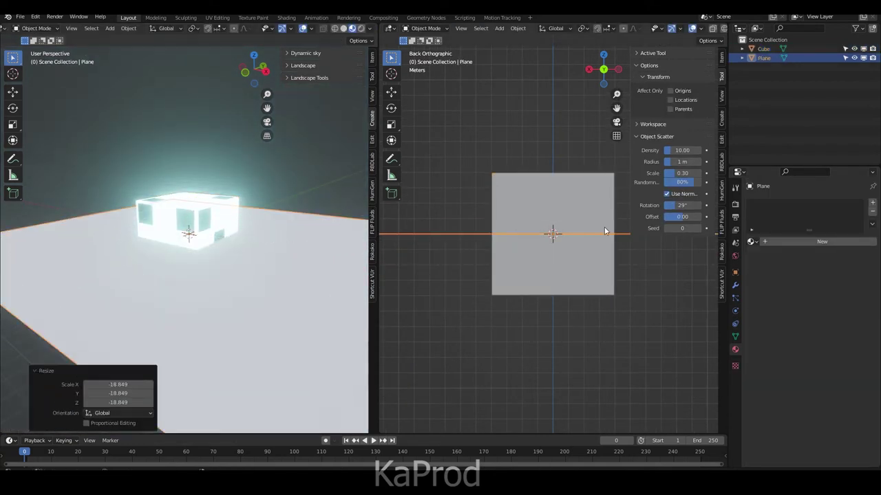
key(g)
key(z)
click(606, 317)
mouse_move(234, 228)
middle_down()
mouse_move(234, 211)
mouse_move(265, 207)
mouse_move(257, 194)
mouse_move(309, 205)
middle_up()
click(266, 208)
key(shift+a)
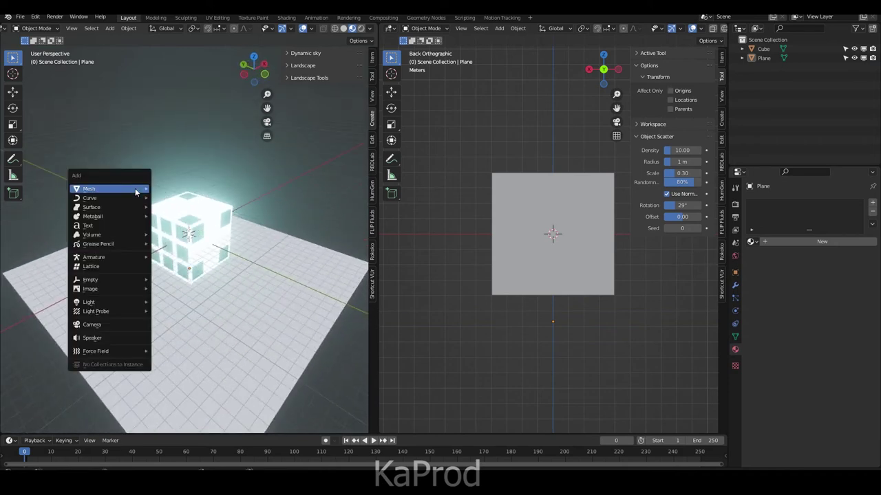
Step: Add a camera aligned to the current view with a Track To constraint targeting the Cube
click(110, 325)
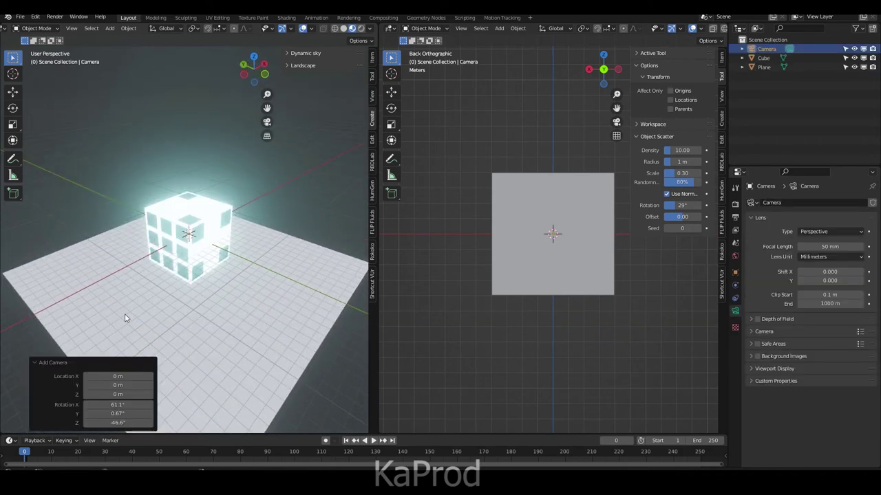
key(ctrl+alt+KP_0)
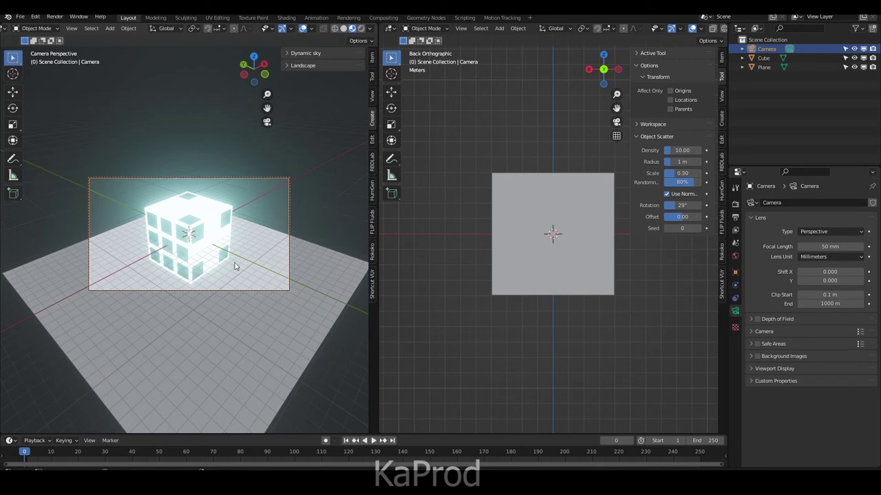
click(735, 296)
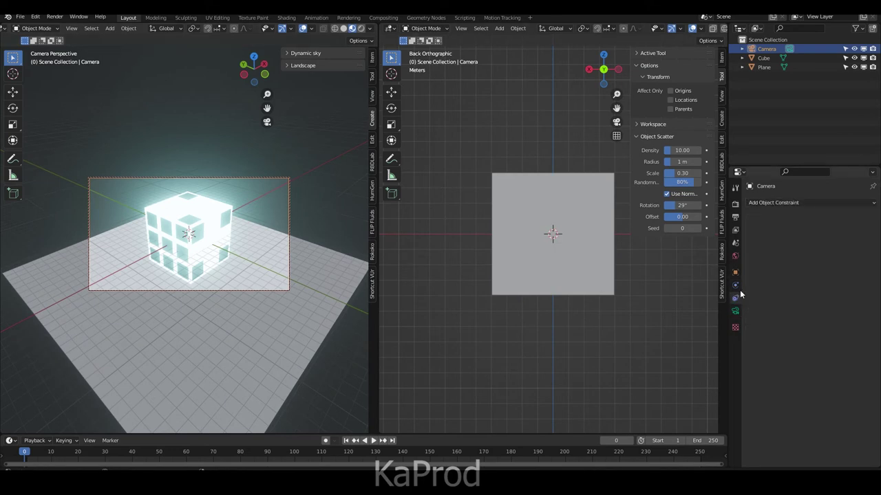
click(803, 202)
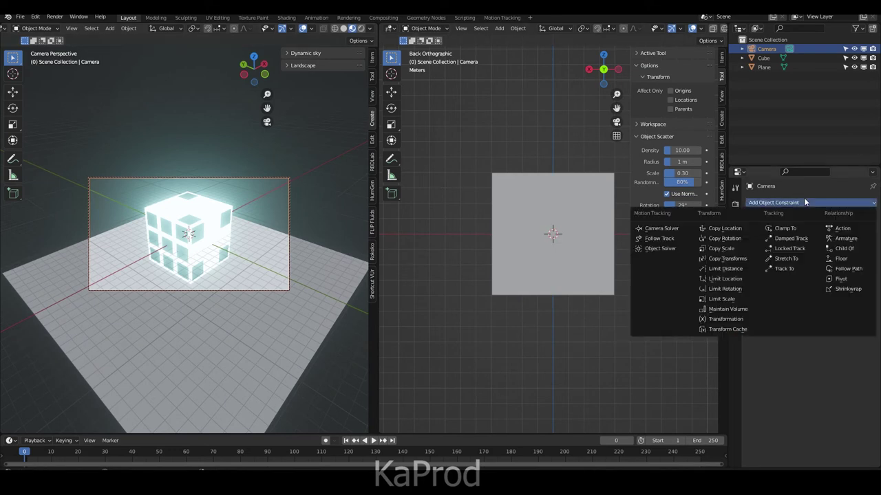
click(790, 267)
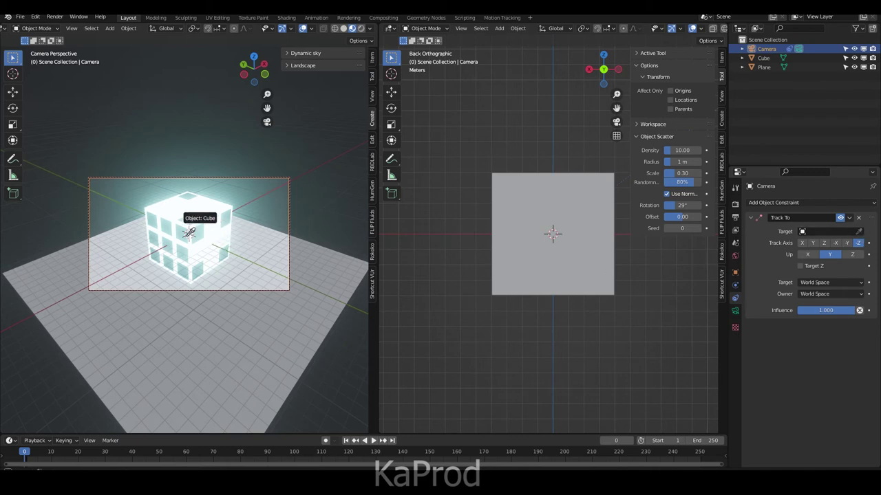
click(190, 231)
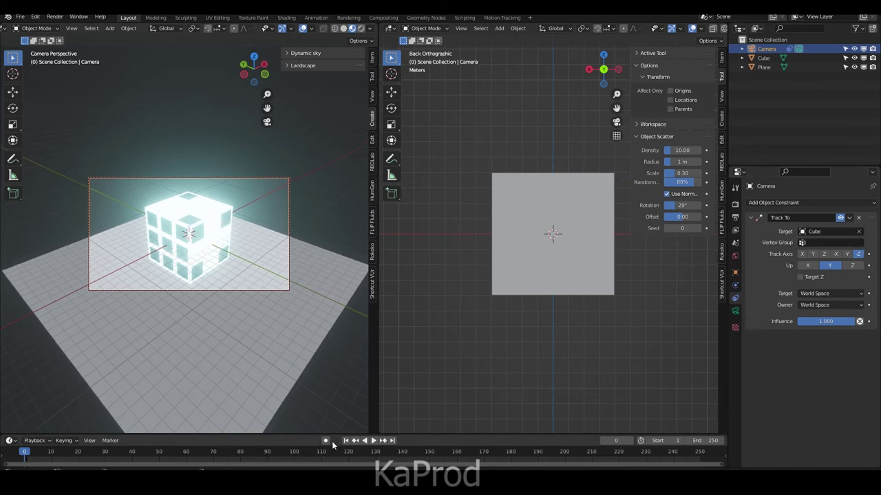
Step: Keyframe the camera's starting position at frame 1 and start playback
key(g)
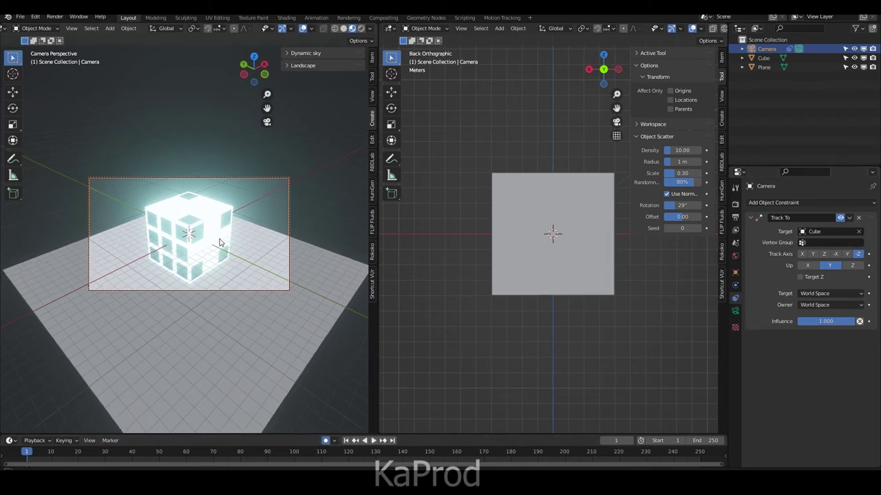
click(213, 322)
key(i)
key(space)
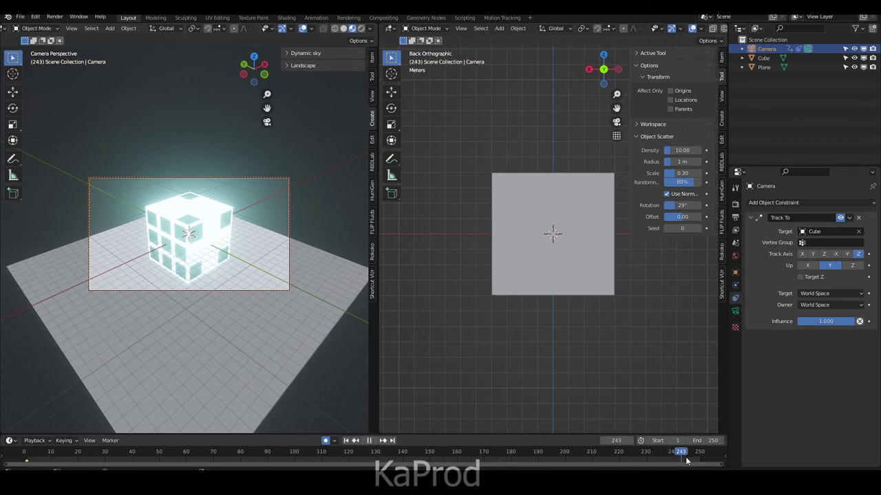
Step: Reposition the camera around the cube at frames 70, 140 and later frames toward 249
click(211, 454)
key(g)
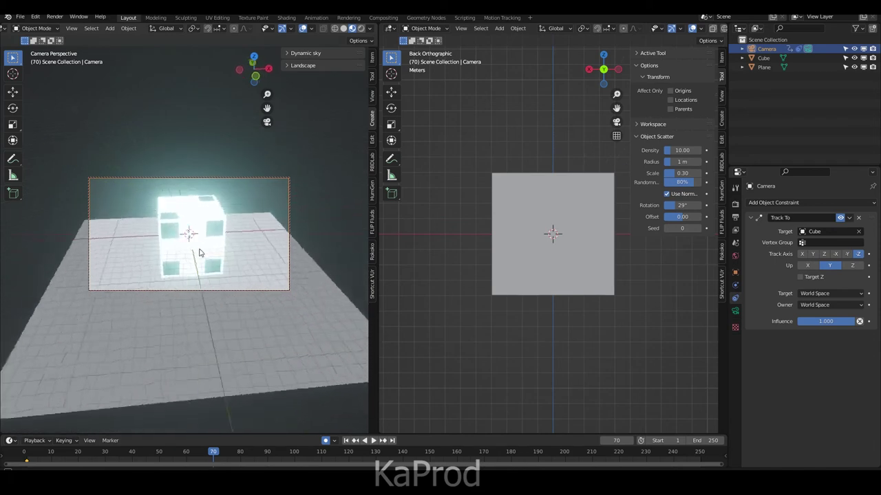
click(171, 251)
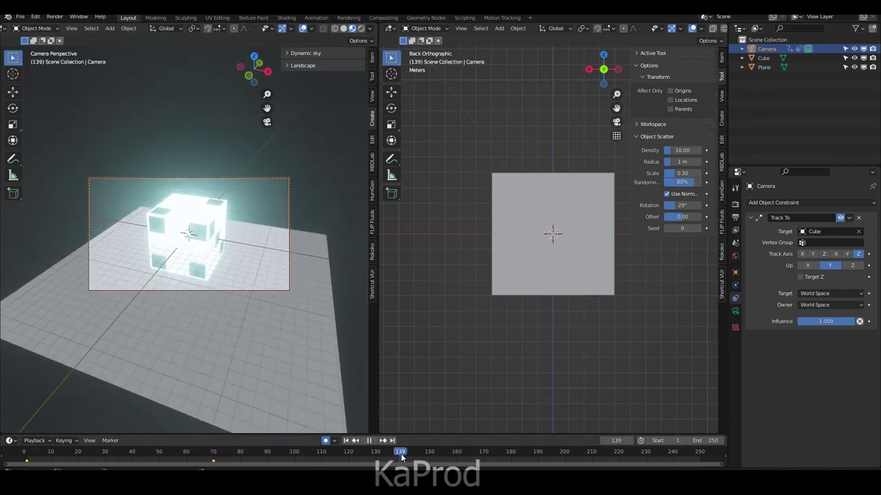
key(g)
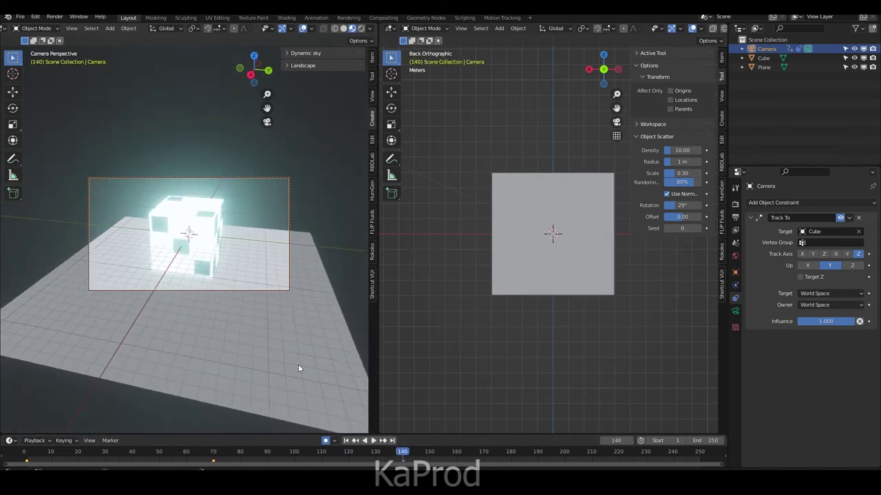
drag(402, 452, 559, 461)
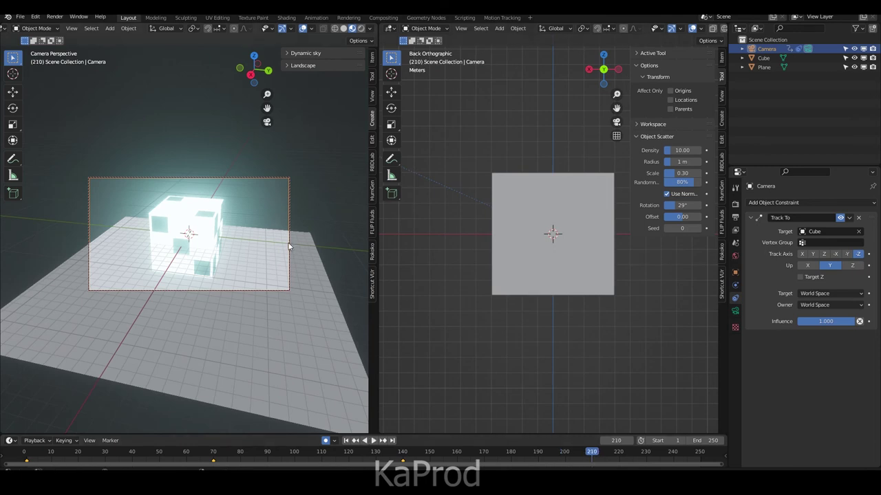
key(space)
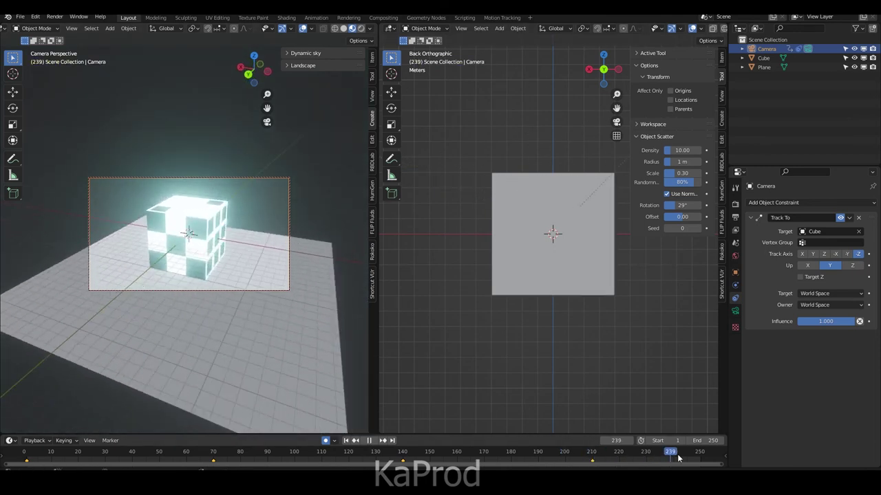
key(g)
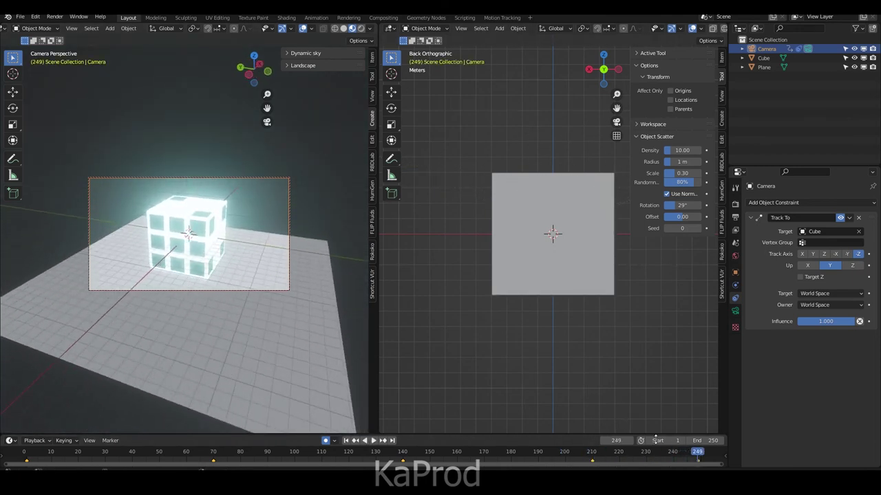
Step: Stop playback, return to frame 1, and replay the orbiting camera animation
key(space)
click(29, 452)
click(373, 441)
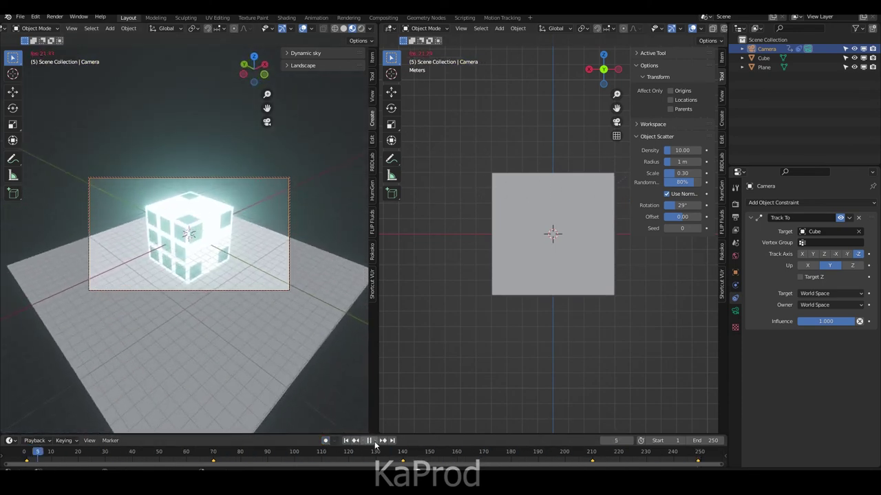